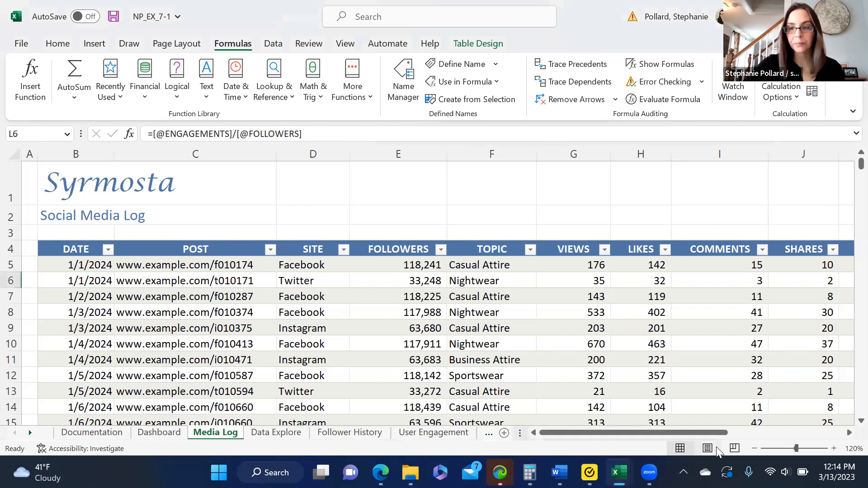
Step: Re-enter the Engagements formula in K5 as a SUM of the row's Views through Shares columns, =SUM(Media[@[VIEWS]:[SHARES]])
drag(708, 432, 818, 435)
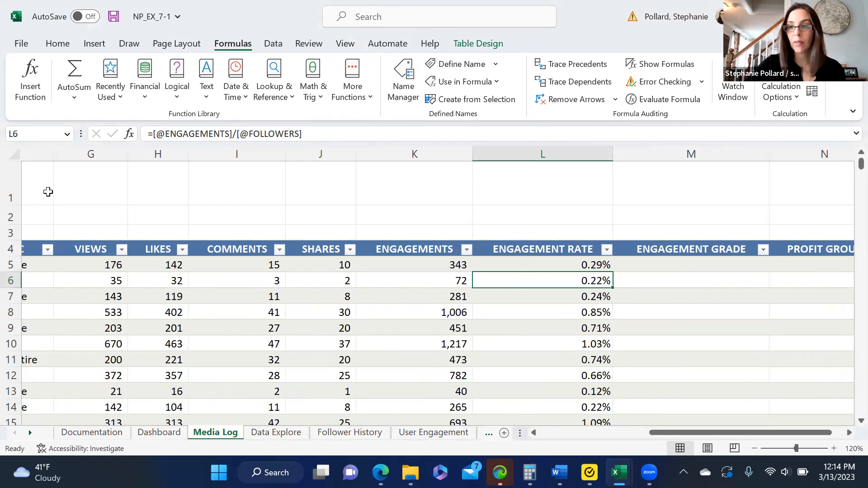
click(398, 266)
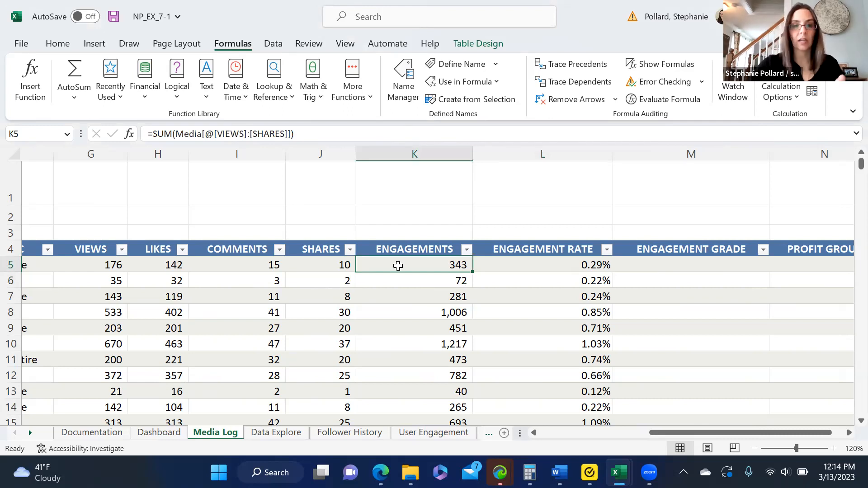
key(BackSpace)
text(=sum)
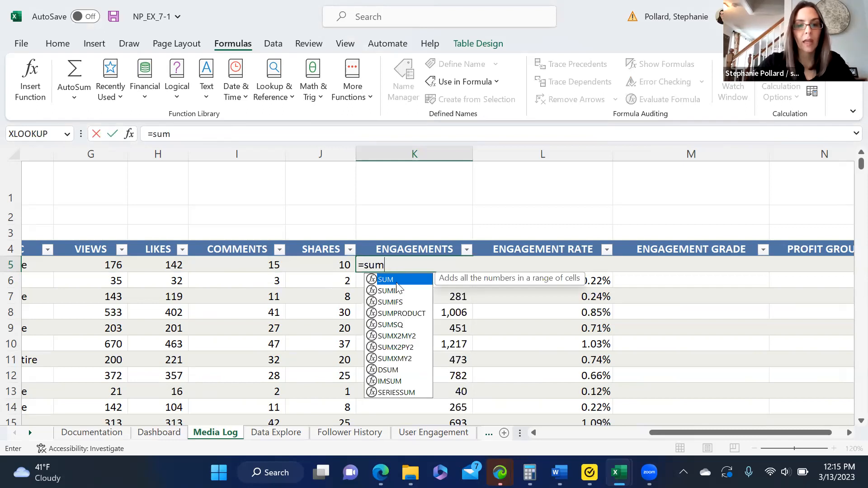
double_click(396, 282)
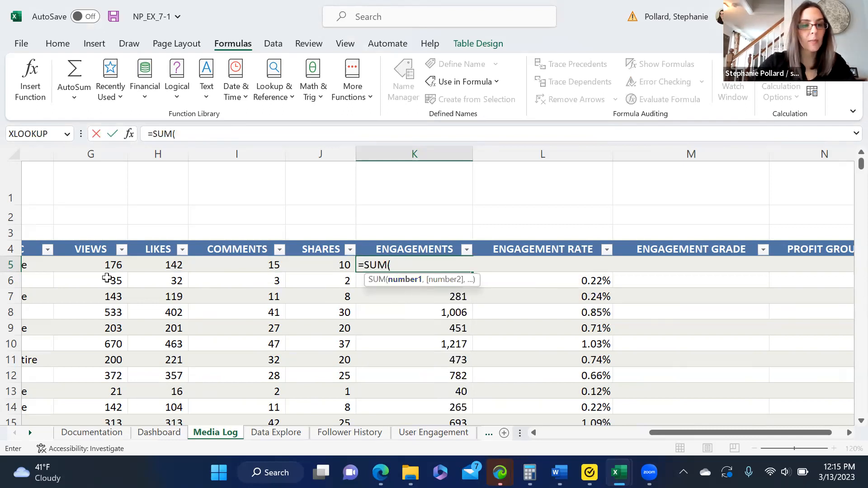
drag(653, 433, 641, 436)
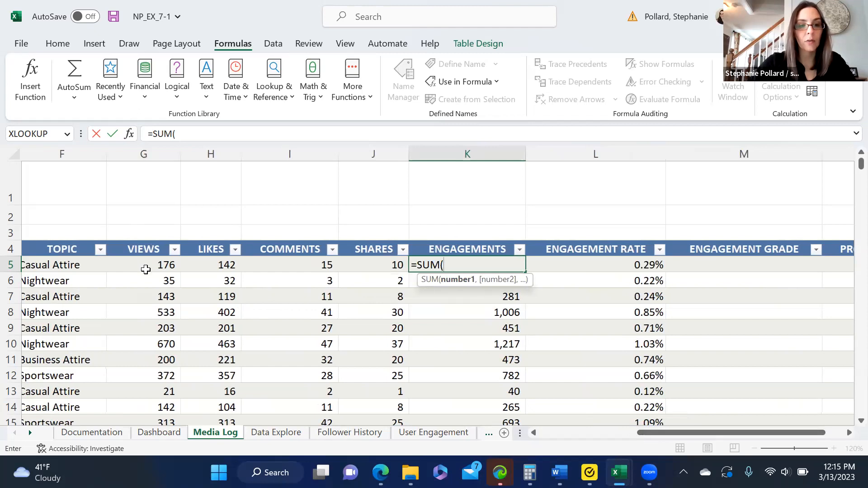
drag(145, 268, 350, 269)
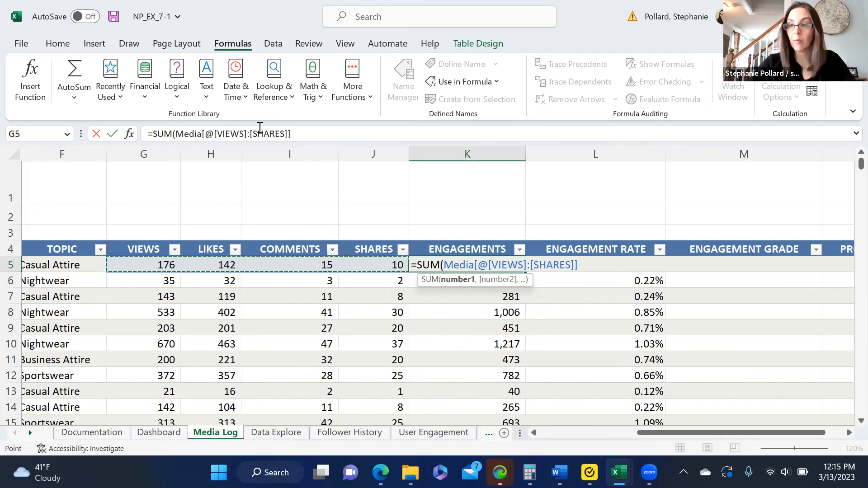
text())
key(Return)
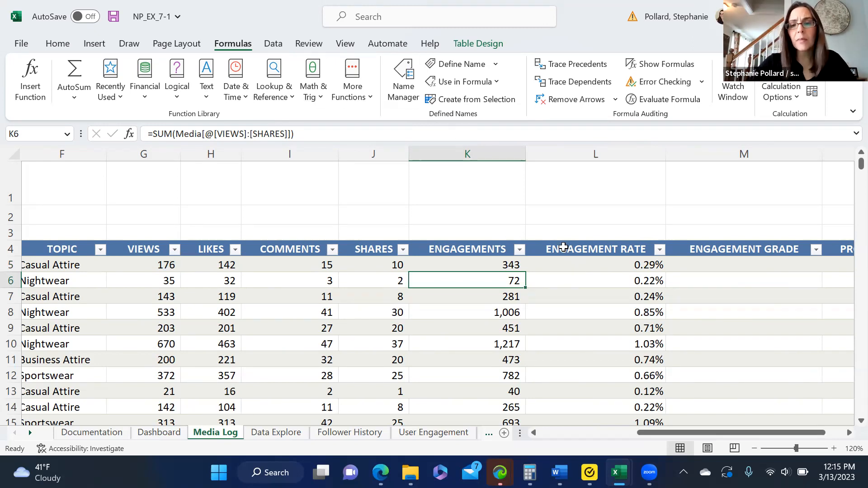
click(568, 264)
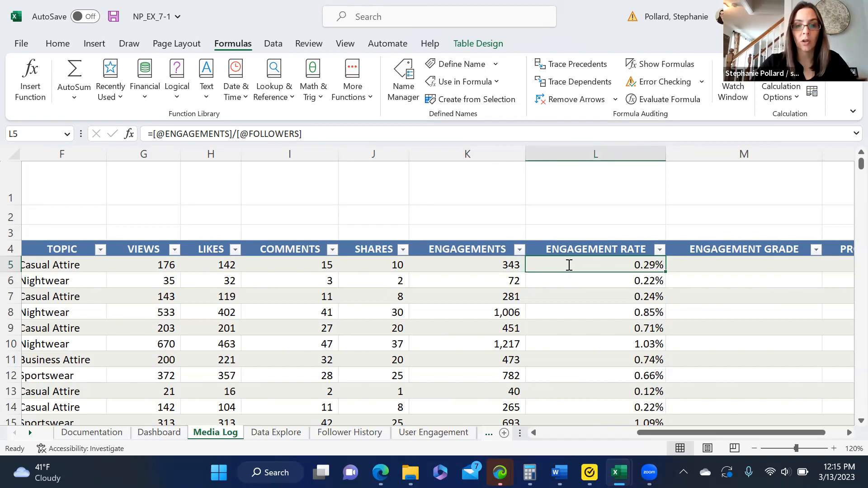
text(=)
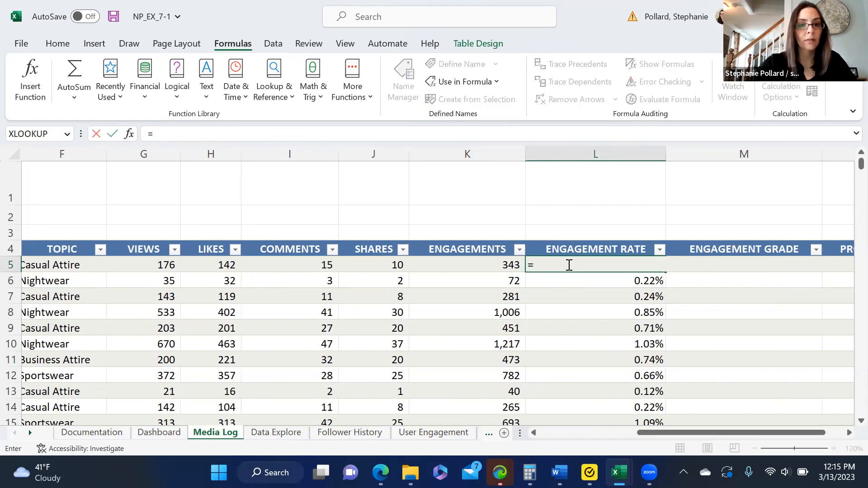
click(456, 262)
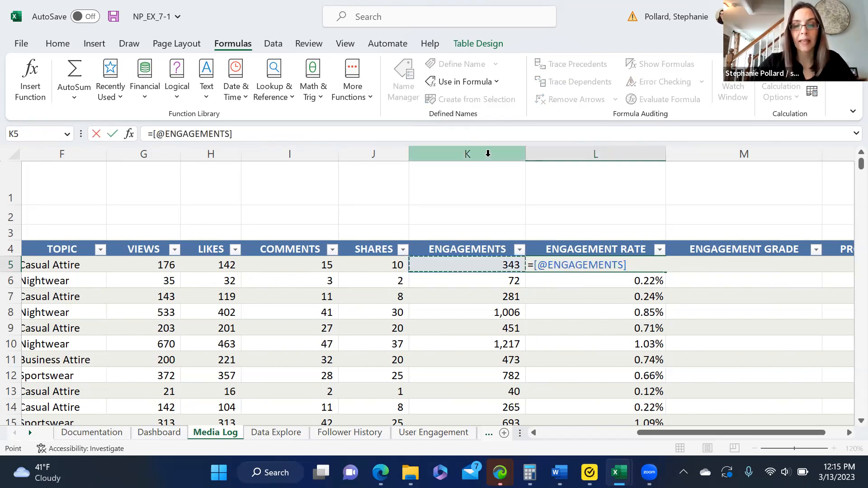
click(687, 431)
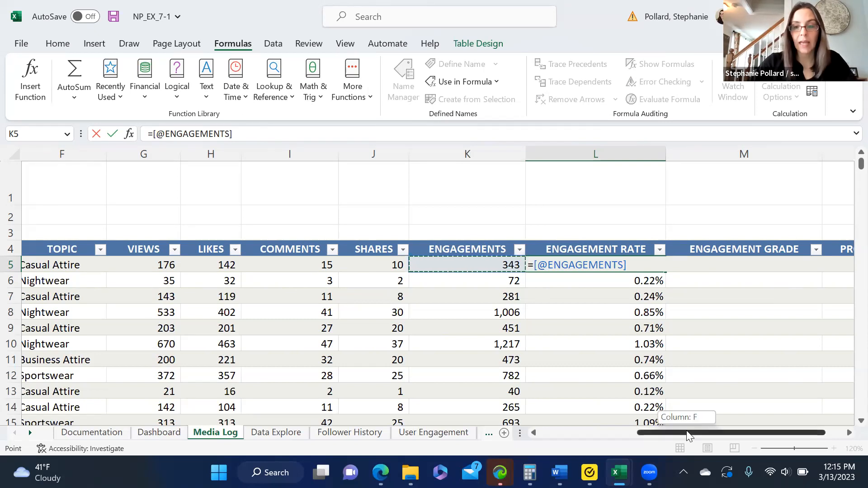
text(/)
drag(682, 434, 610, 445)
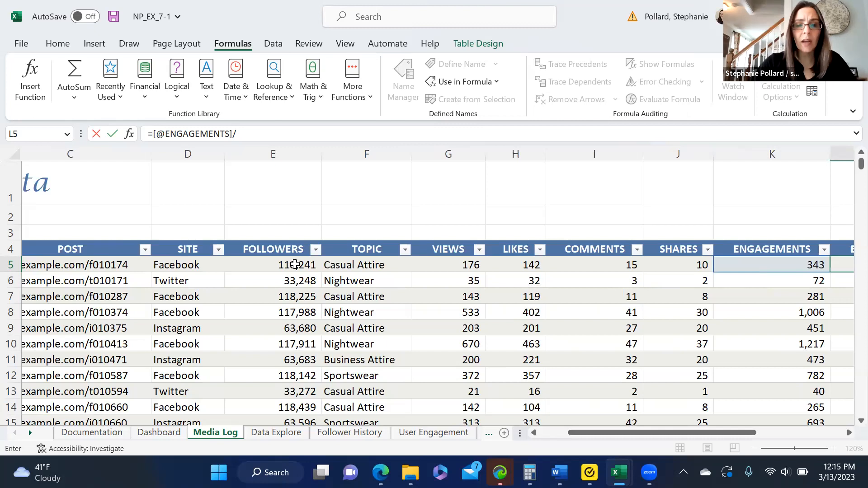
click(295, 265)
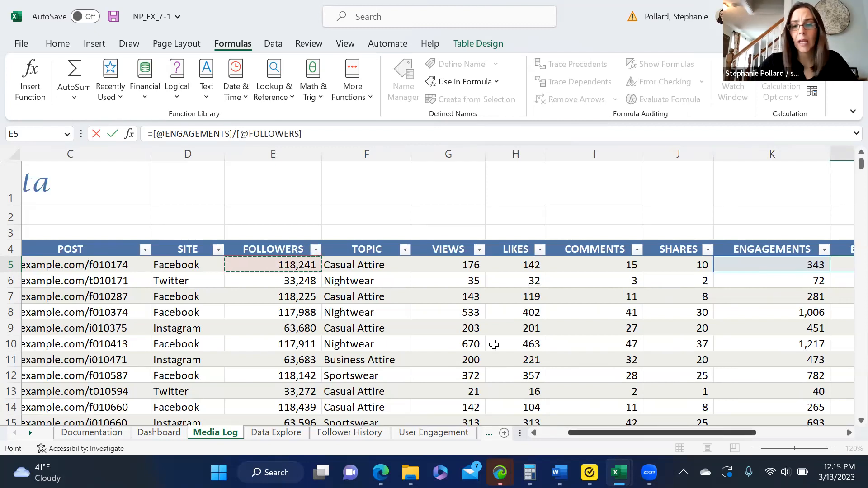
scroll(653, 436, right, 5)
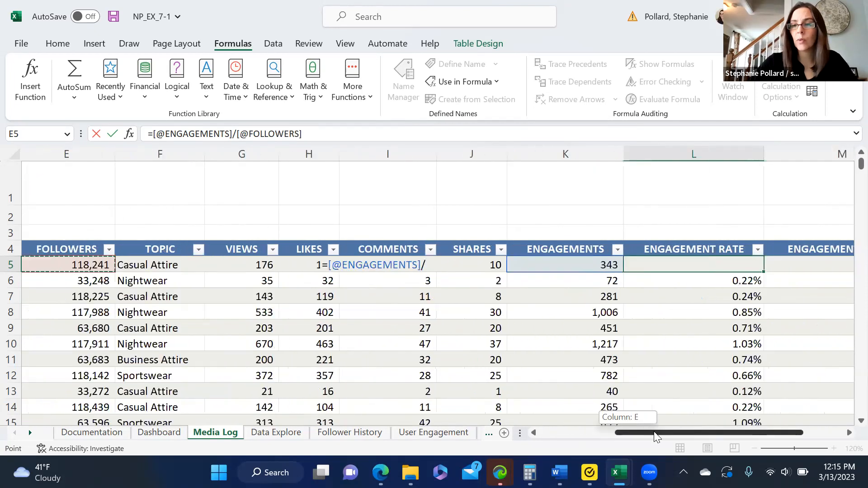
scroll(656, 437, right, 1)
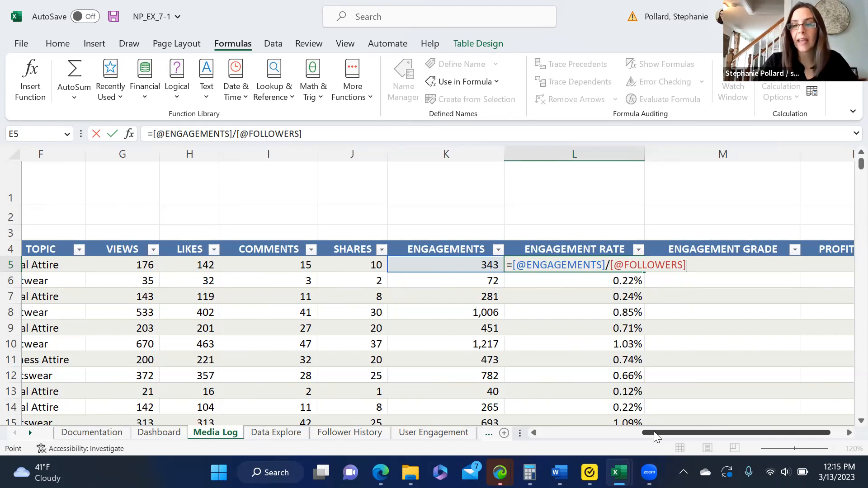
key(Return)
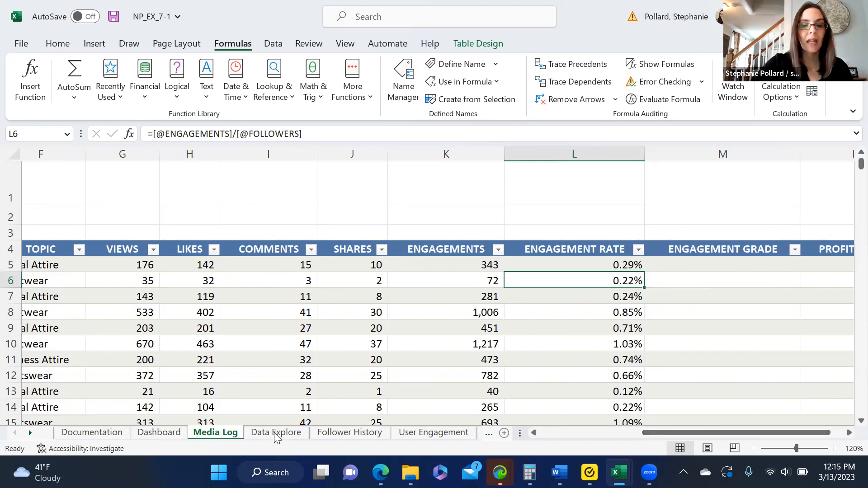
Step: Switch to the Lookup Tables worksheet
click(30, 433)
click(30, 433)
click(30, 433)
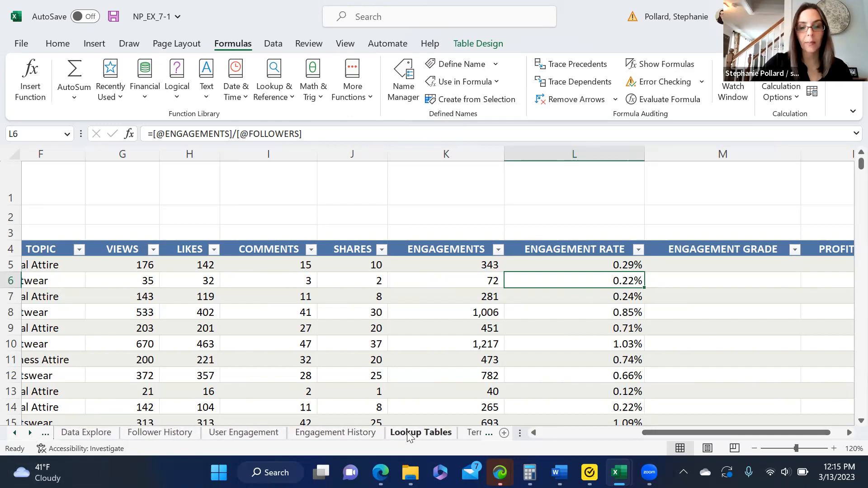
click(408, 433)
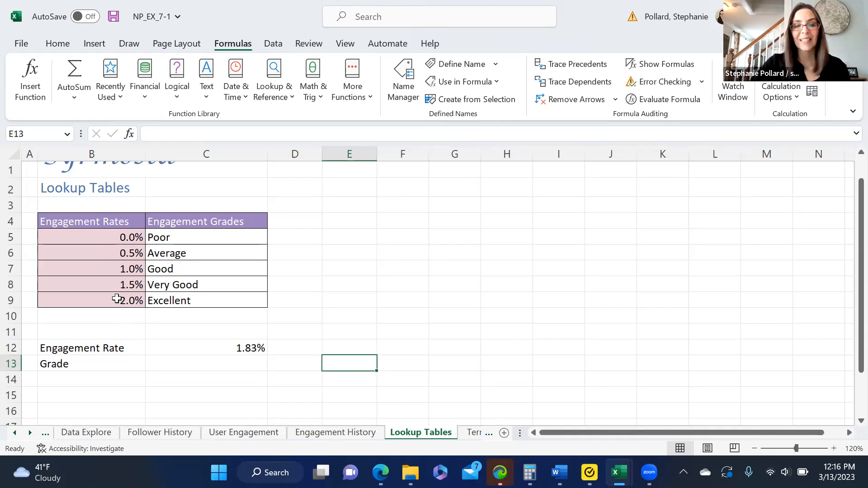
Step: Enter the range note "0% - 0.49999%" in D5 beside the Poor grade
click(297, 236)
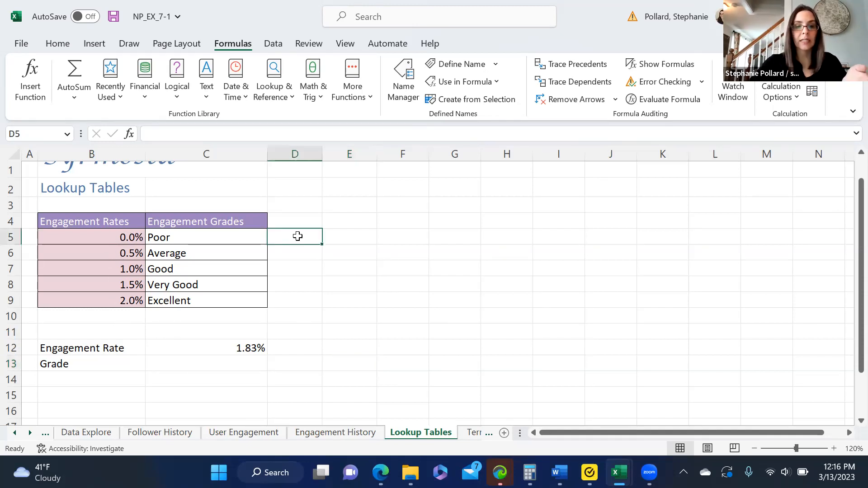
text(0%)
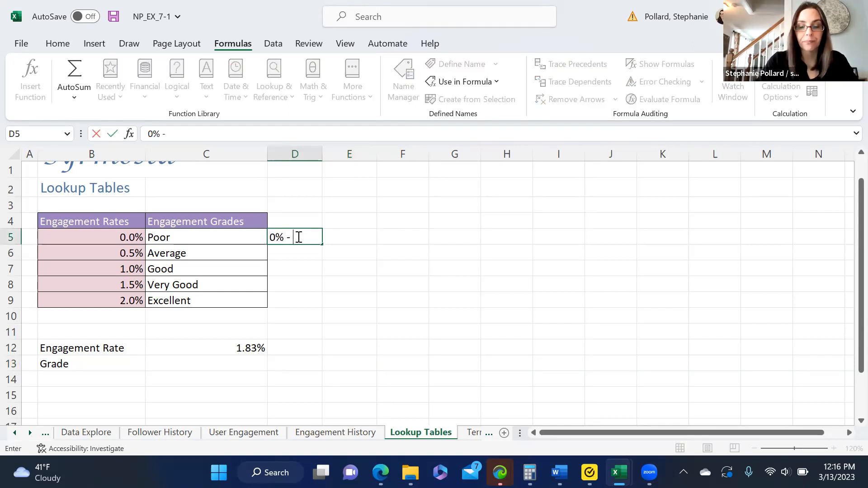
text( - 0.5%)
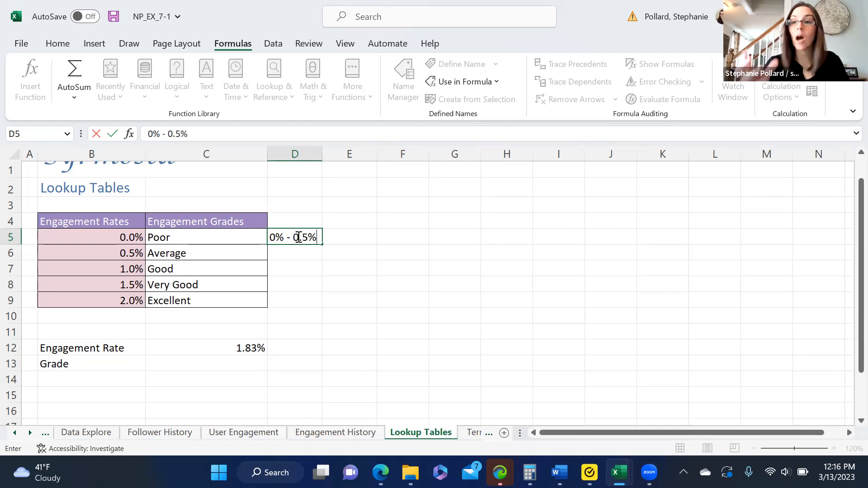
text(\)
key(BackSpace)
key(BackSpace)
key(BackSpace)
text(49)
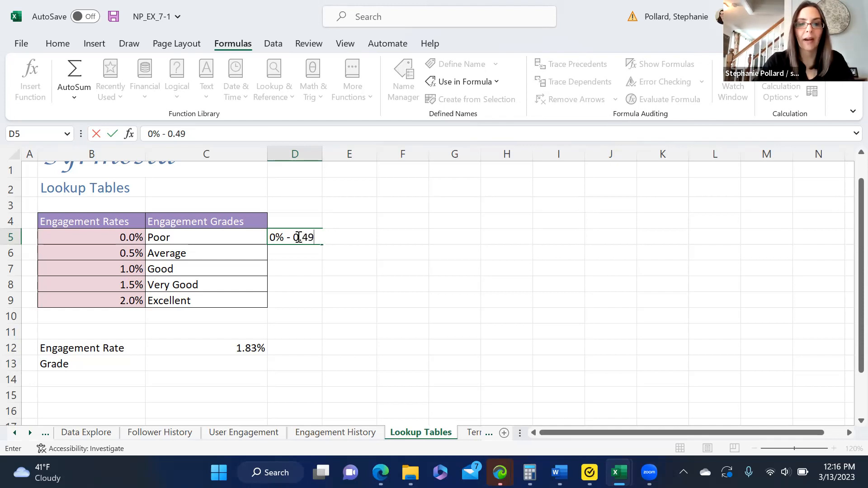
text(999%)
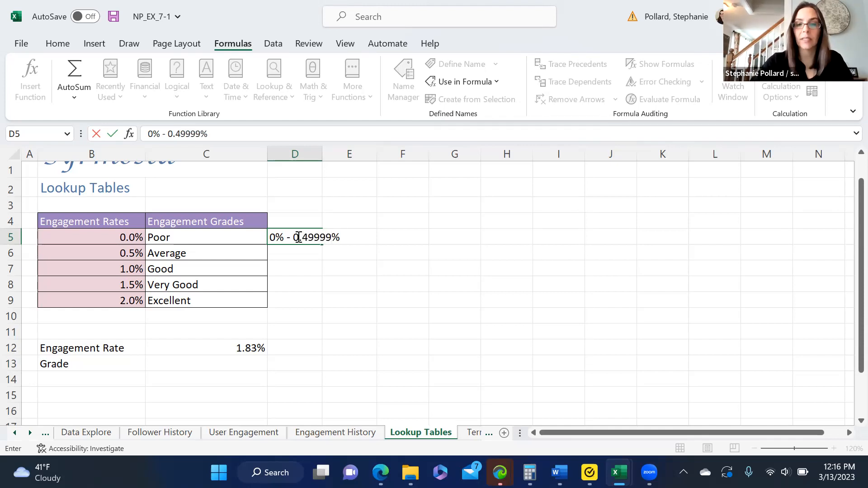
key(Return)
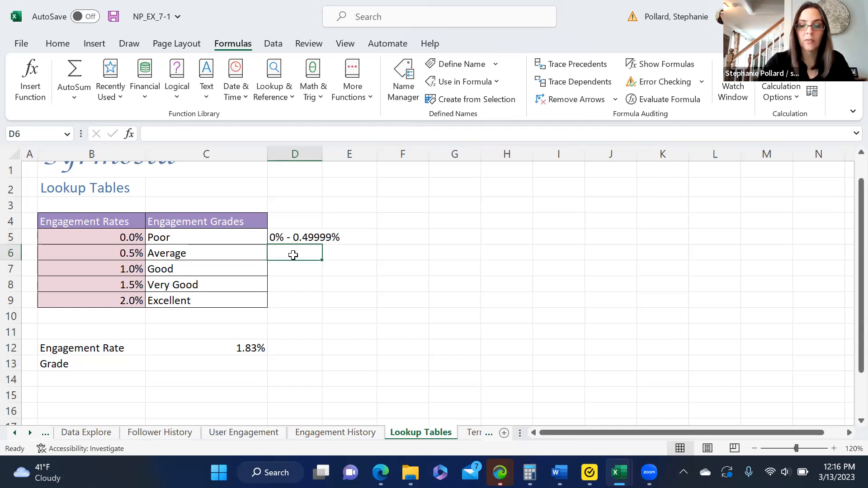
Step: Enter the range note "0.5% - 0.9999%" in D6 beside the Average grade
text(0.5%)
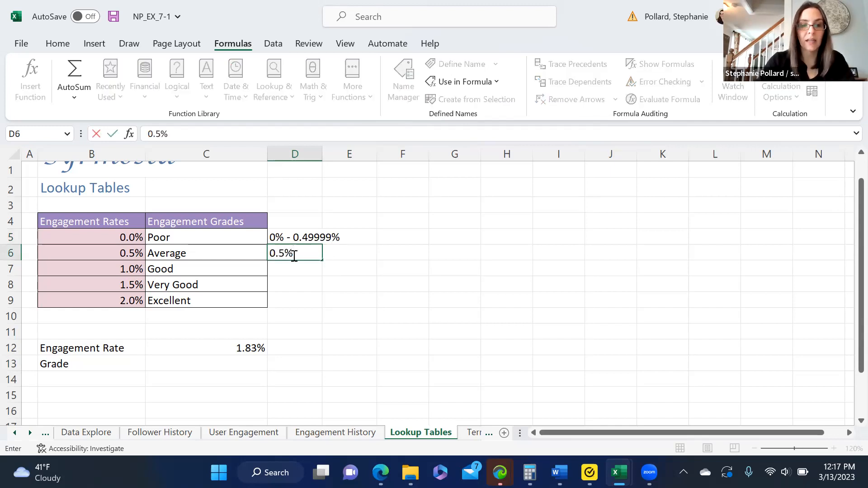
text( - 0)
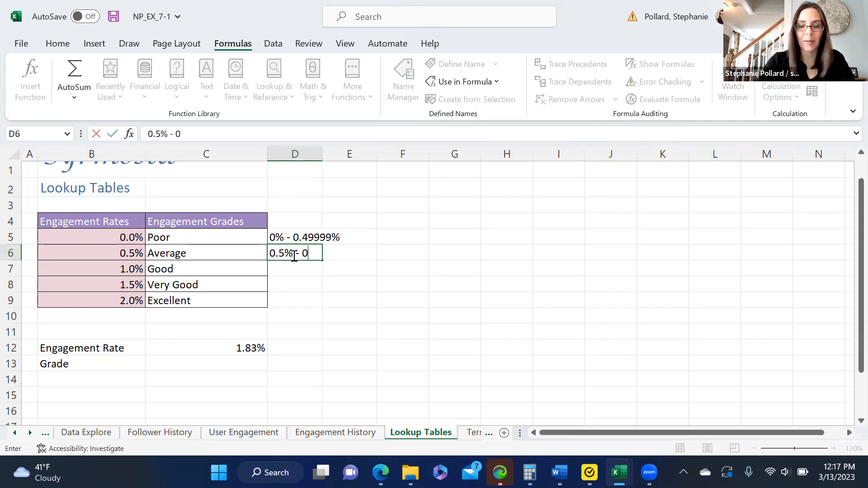
text(.9999%)
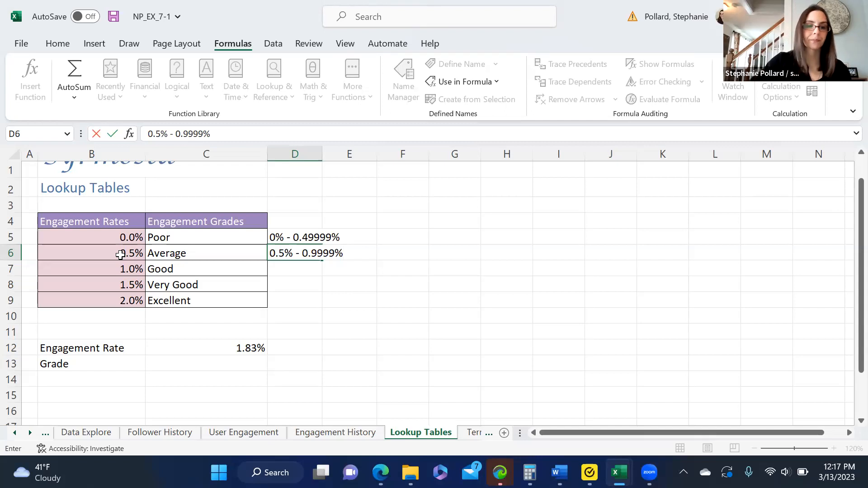
Step: Create named ranges for the lookup table B4:C9 from its top row only, excluding the right column
mouse_move(860, 316)
mouse_down()
mouse_move(849, 327)
mouse_move(847, 310)
mouse_move(848, 325)
mouse_up()
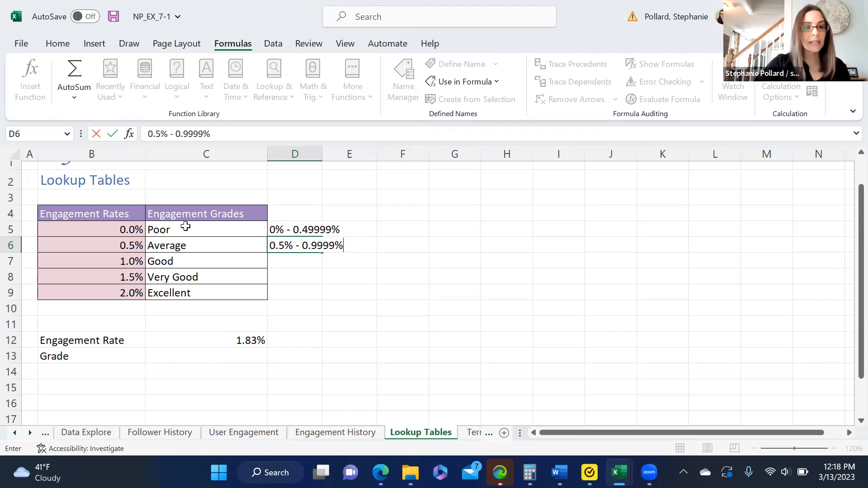
drag(93, 215, 174, 289)
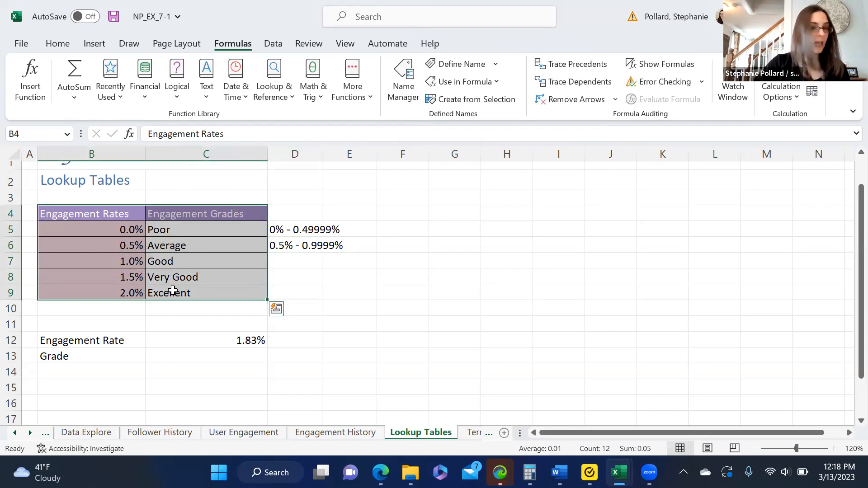
click(463, 104)
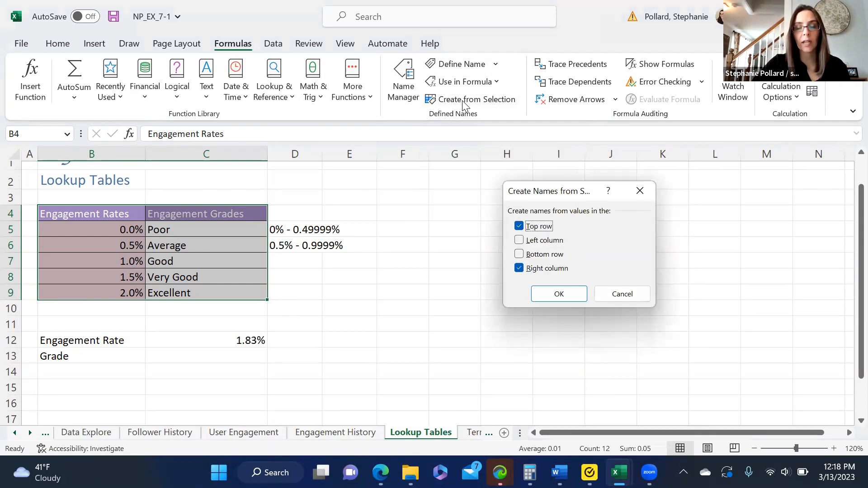
click(518, 268)
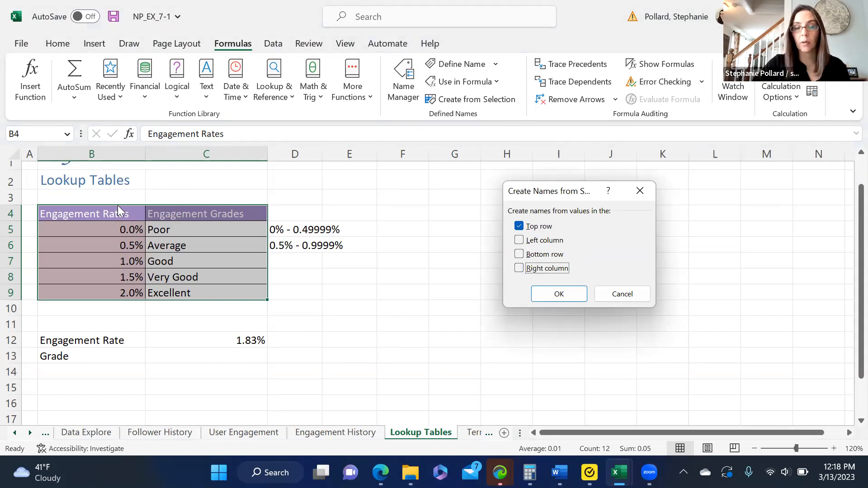
click(548, 294)
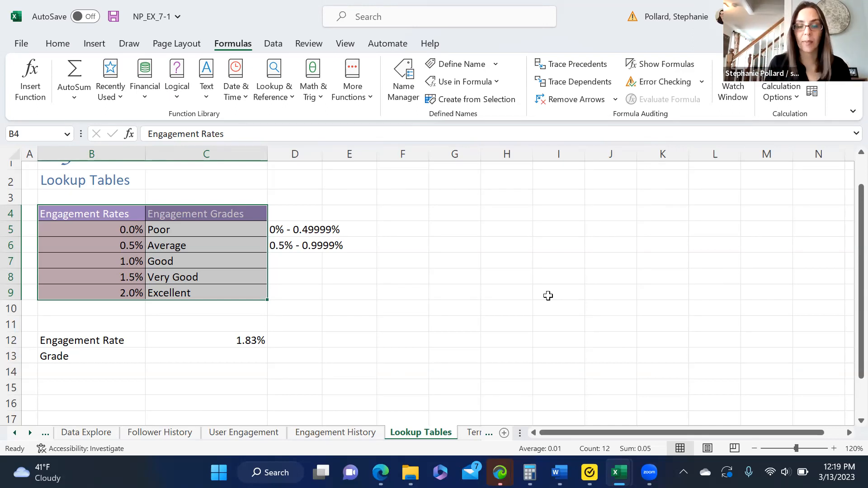
click(188, 354)
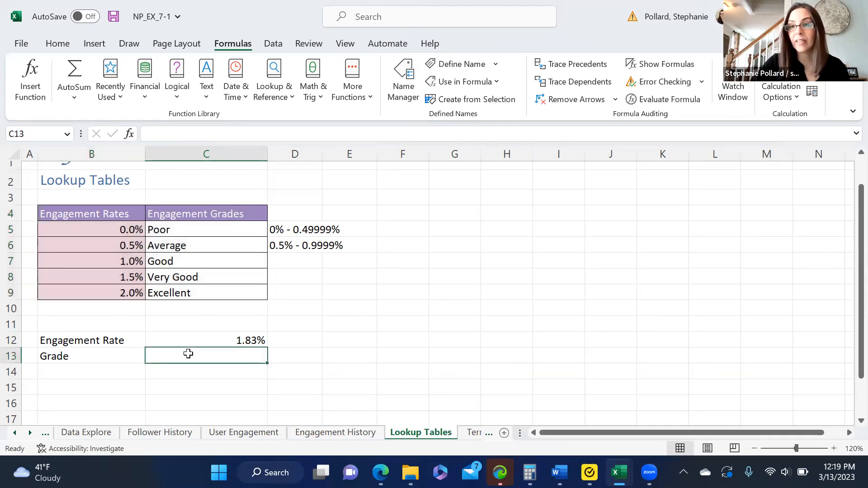
text(=)
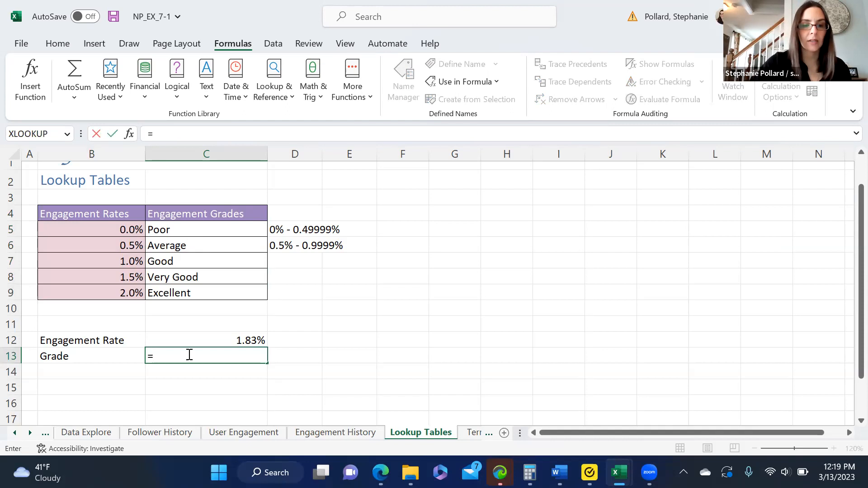
text(vl)
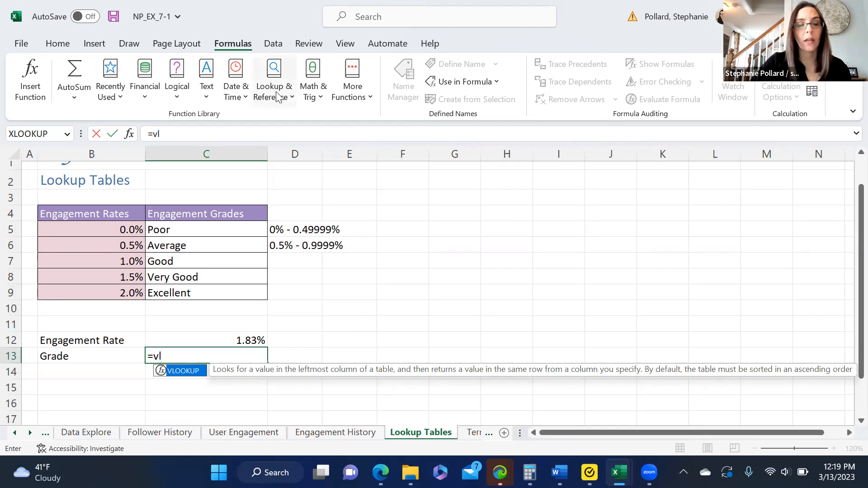
key(BackSpace)
key(BackSpace)
key(BackSpace)
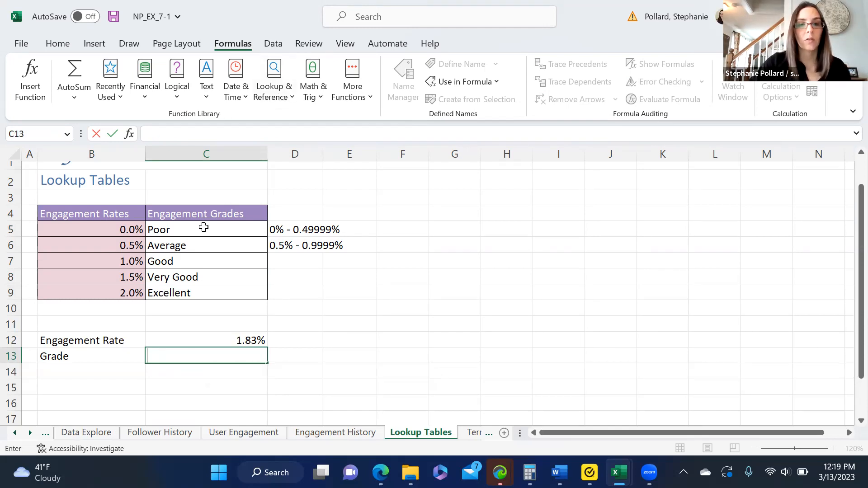
Step: Insert a VLOOKUP function in the Grade cell C13 with C12 as the lookup value
click(275, 74)
drag(359, 157, 367, 327)
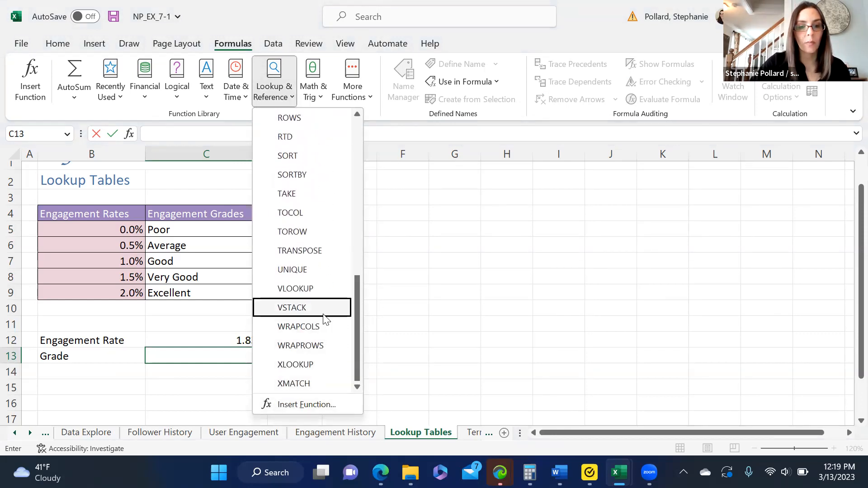
click(301, 288)
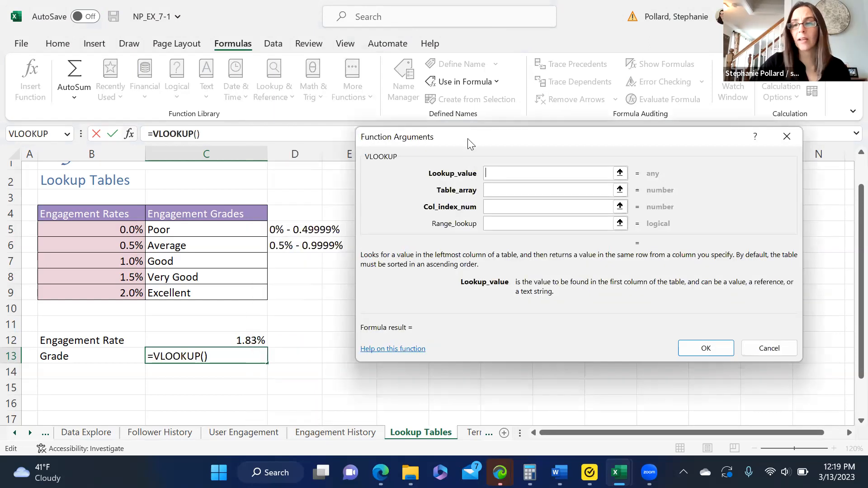
drag(467, 138, 410, 185)
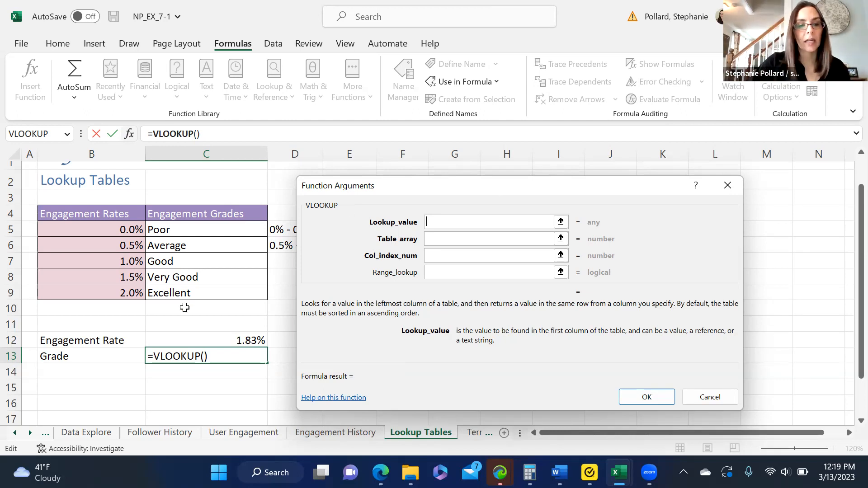
click(243, 339)
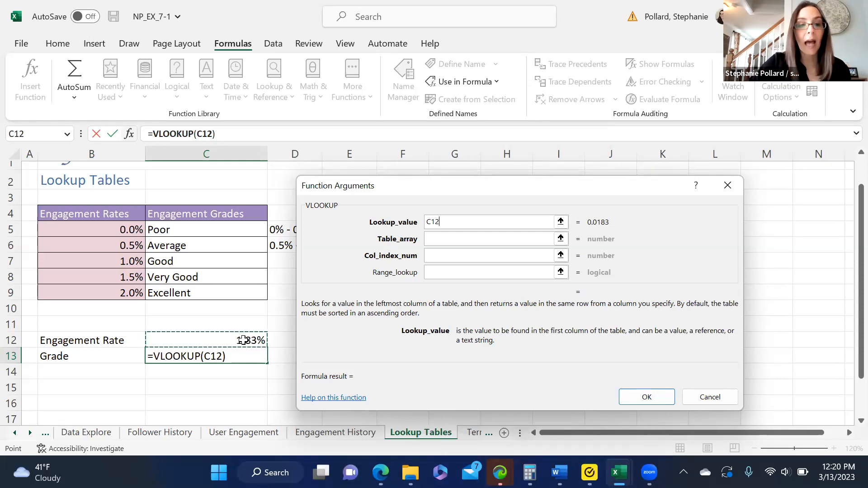
Step: Complete the VLOOKUP in C13 with table array B4:C9, column index number 2 and range lookup TRUE
click(434, 240)
click(128, 215)
drag(128, 215, 183, 295)
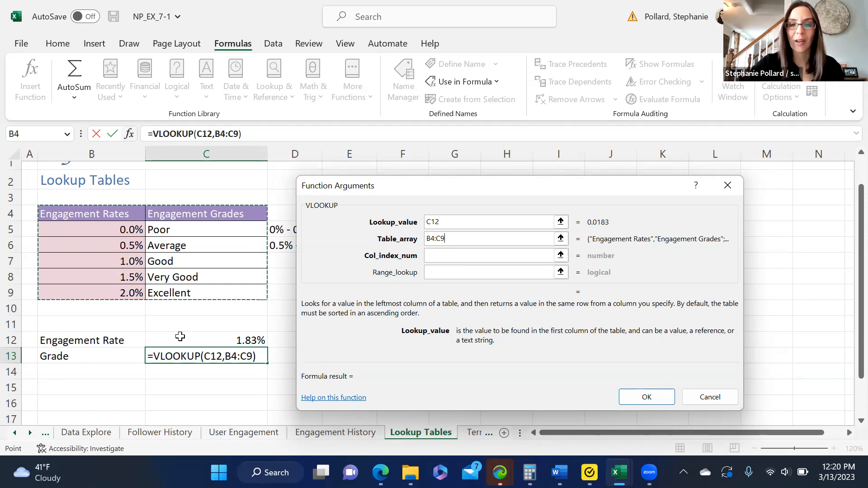
click(457, 256)
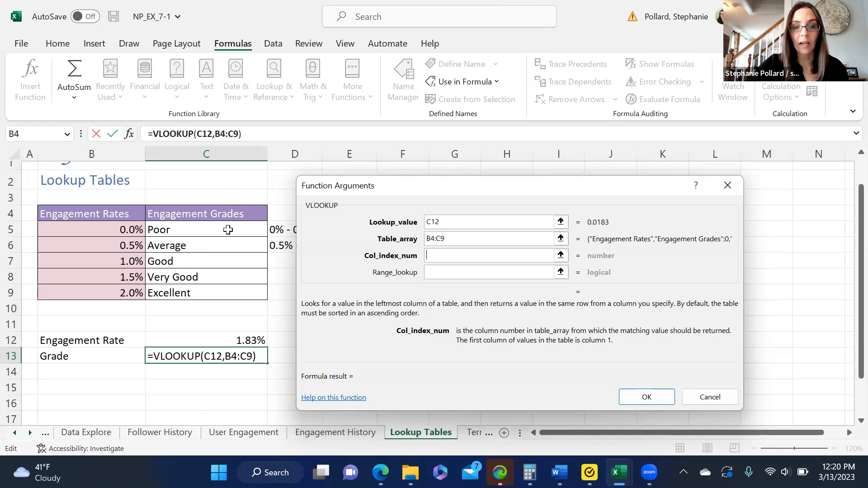
text(2)
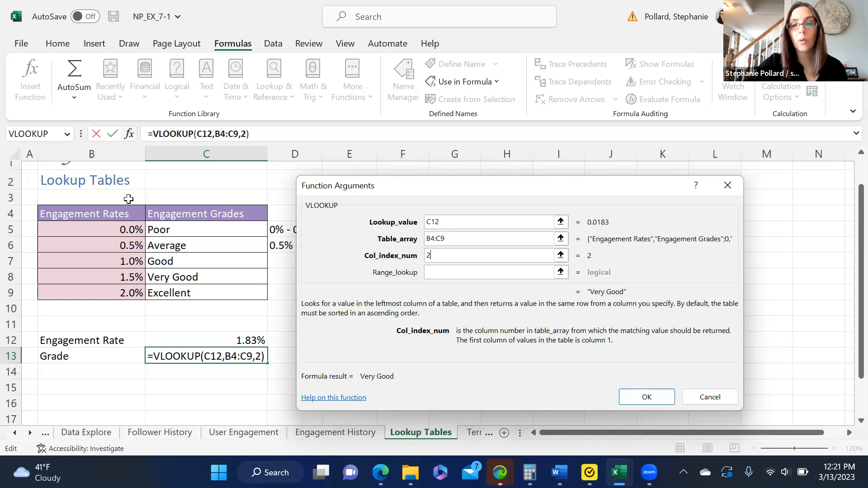
click(442, 272)
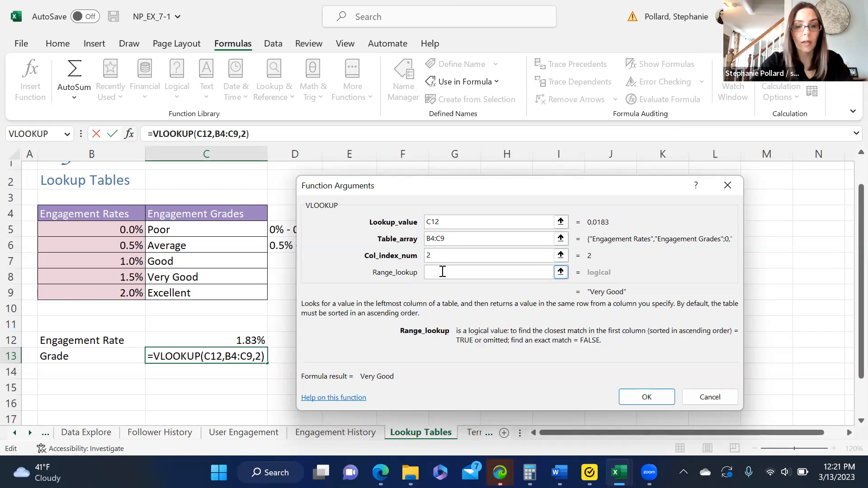
text(TRUE)
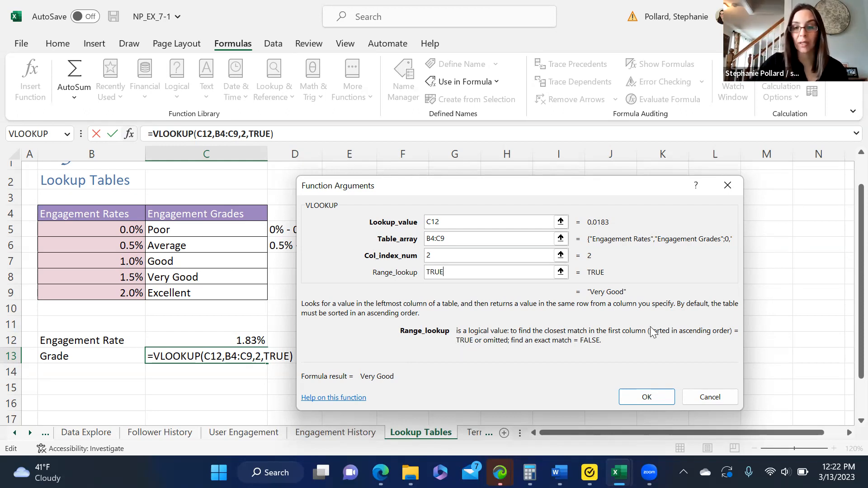
click(644, 398)
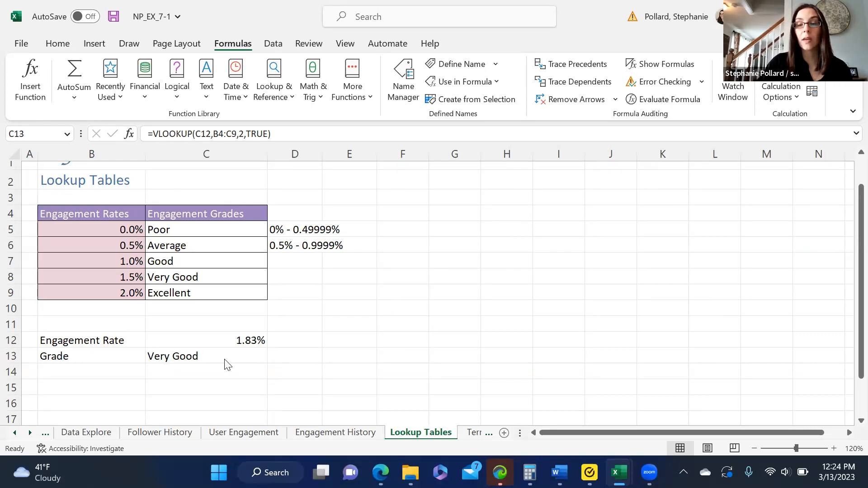
click(281, 357)
text(=h)
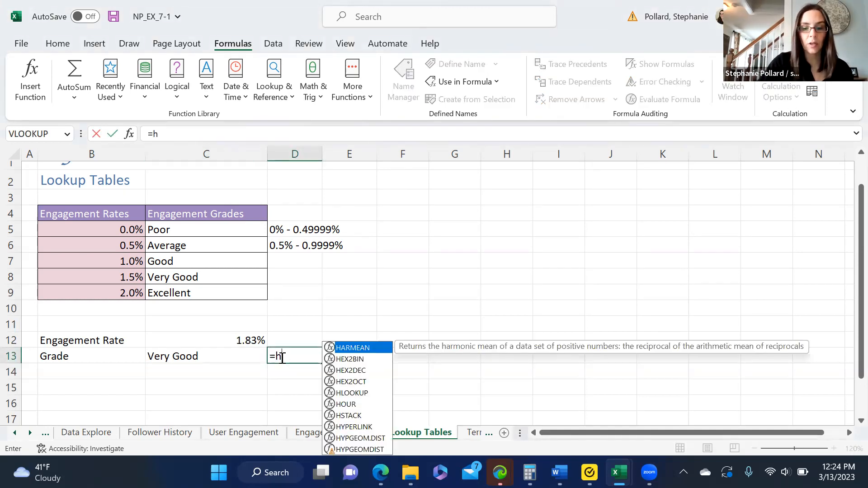
text(l)
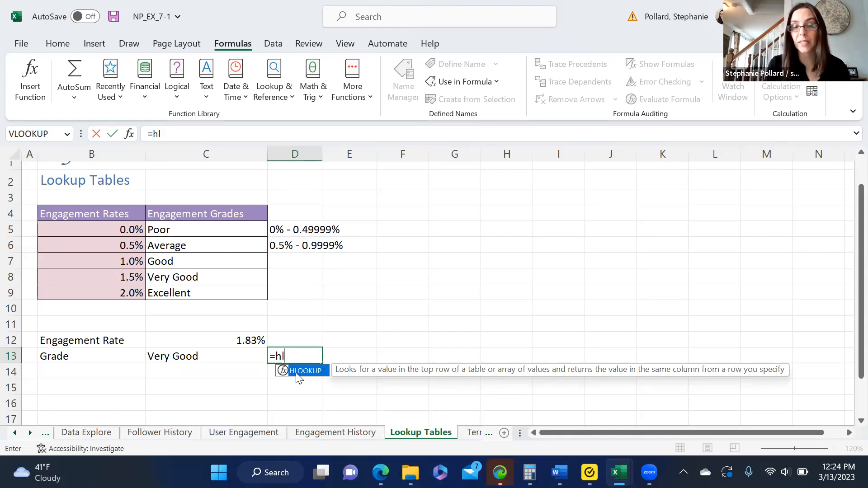
key(BackSpace)
key(BackSpace)
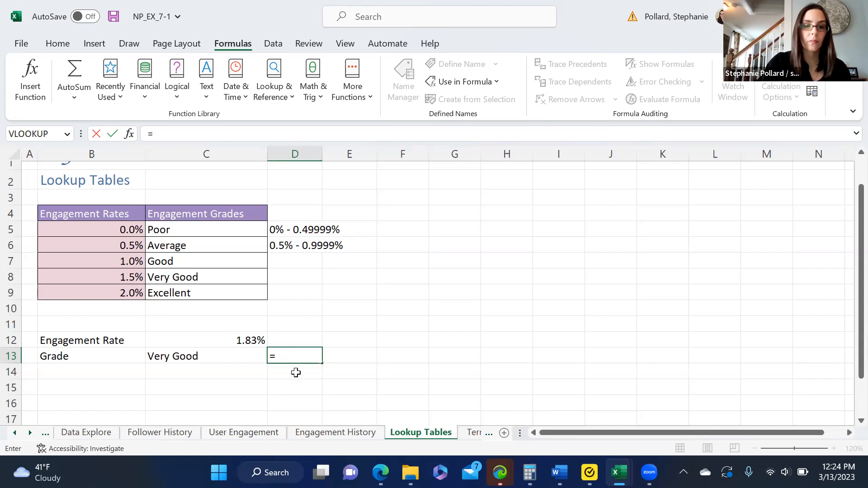
key(Escape)
click(316, 308)
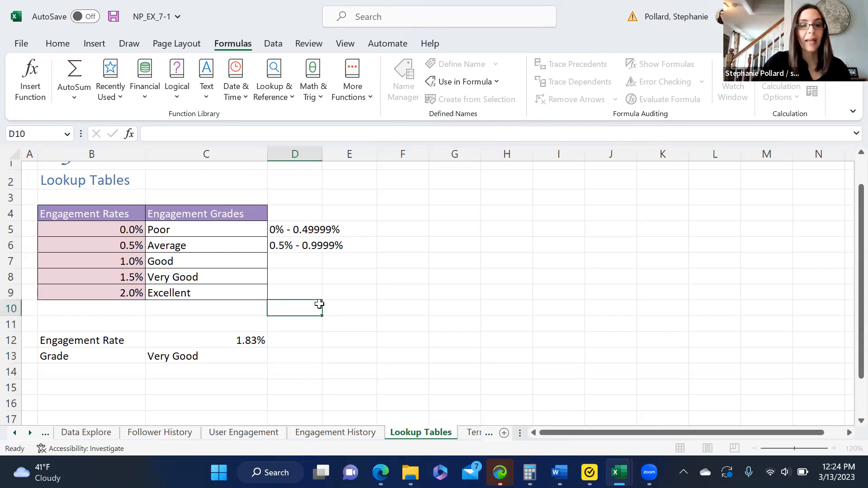
click(200, 372)
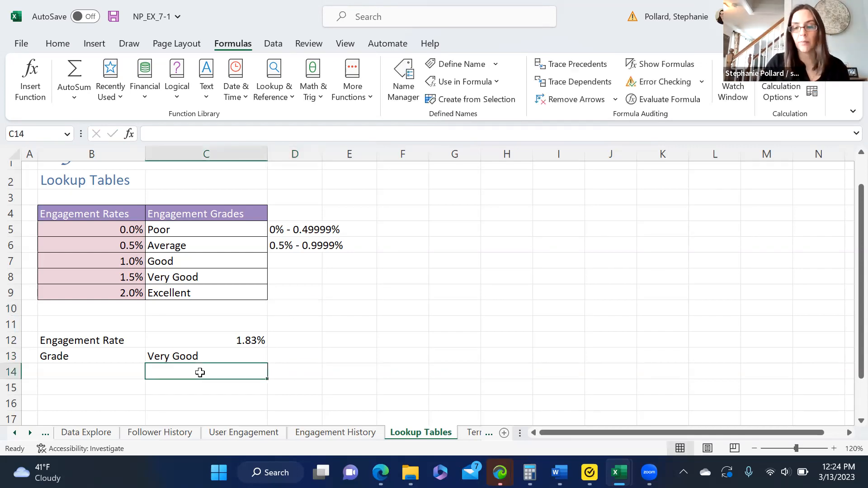
text(=x)
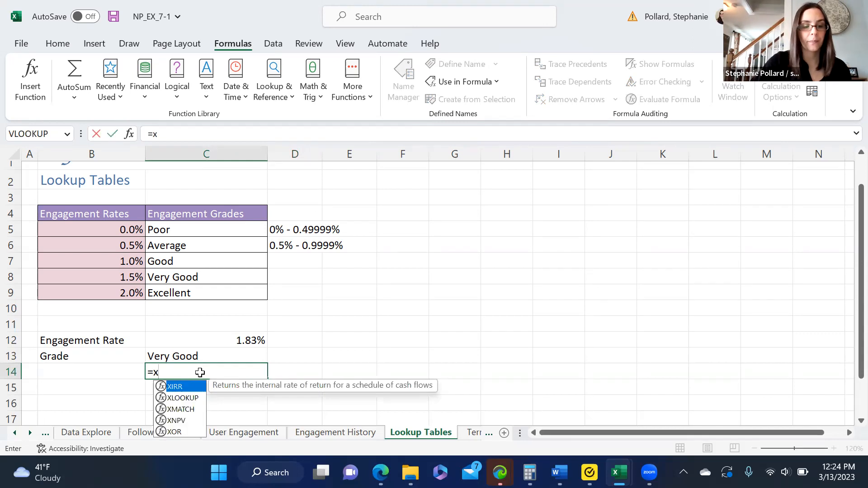
click(186, 397)
double_click(186, 398)
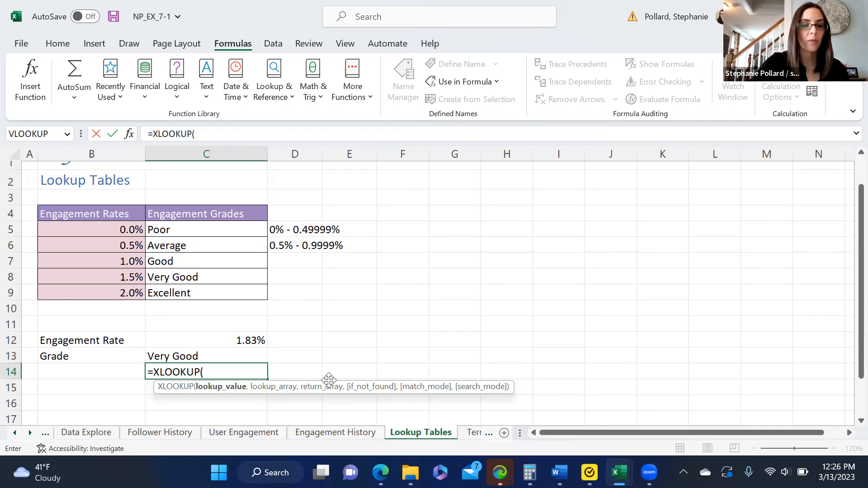
key(BackSpace)
key(BackSpace)
key(BackSpace)
key(BackSpace)
key(BackSpace)
key(BackSpace)
key(BackSpace)
key(BackSpace)
key(BackSpace)
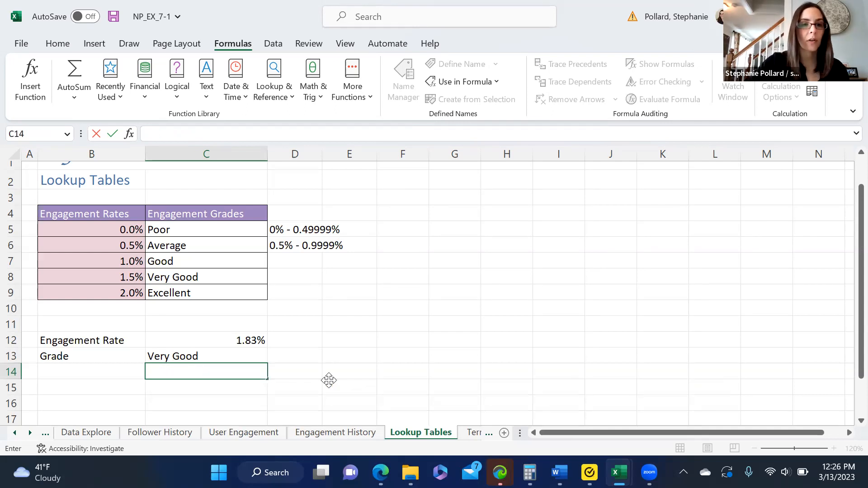
Step: Insert an XLOOKUP function in C14 with C12 as the lookup value
click(281, 96)
drag(357, 204, 341, 385)
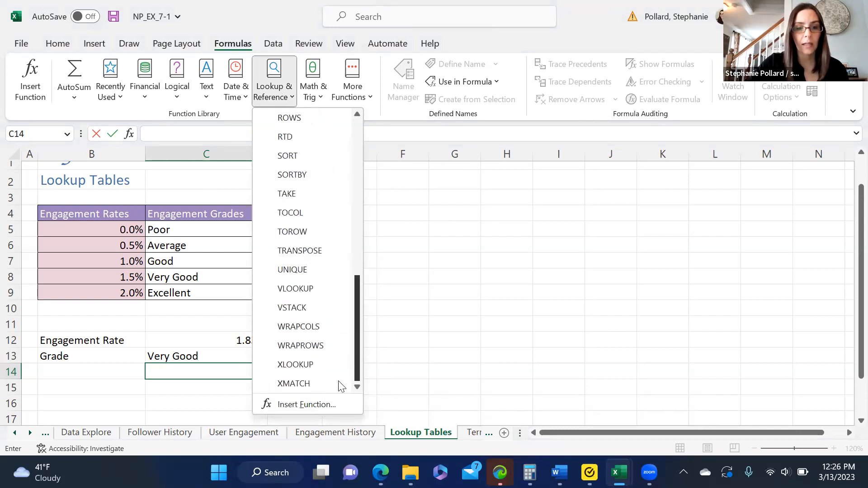
click(275, 368)
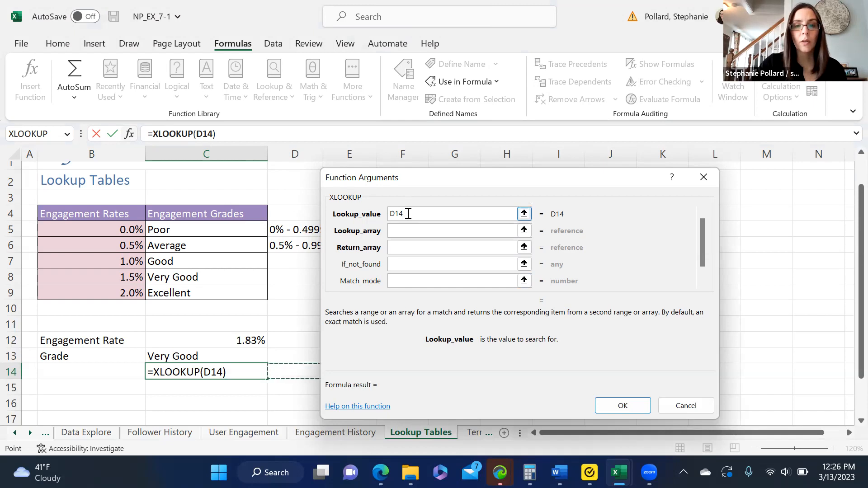
key(BackSpace)
key(BackSpace)
key(BackSpace)
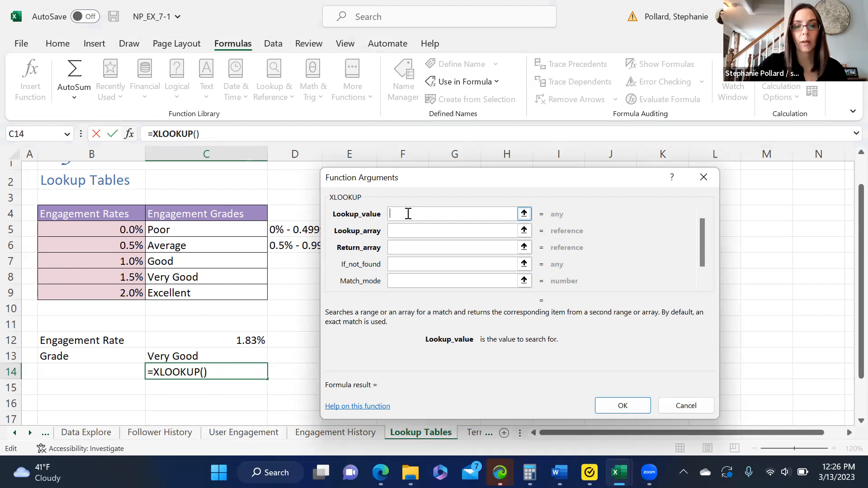
click(206, 345)
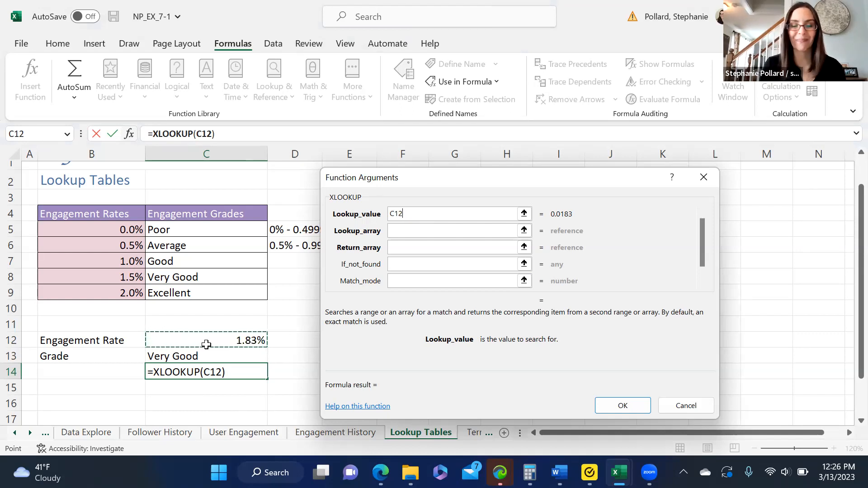
Step: Set the XLOOKUP lookup array to B4:B19 and the return array to C4:C9
click(413, 231)
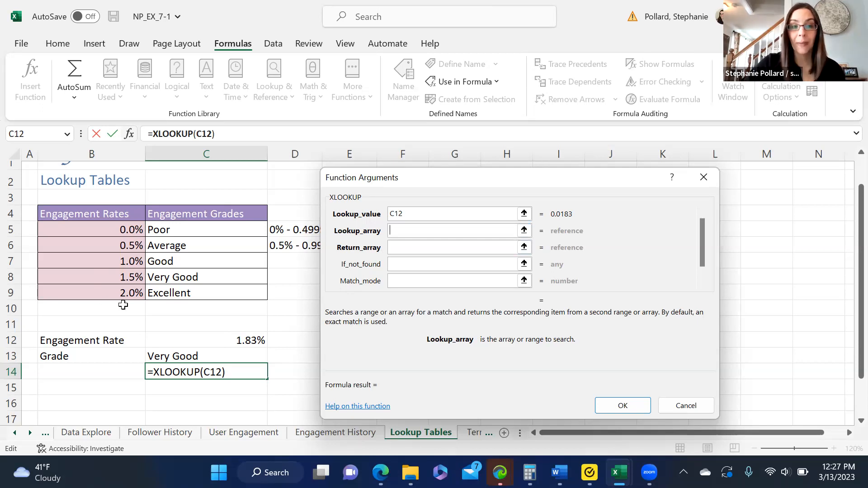
click(119, 214)
drag(120, 214, 112, 303)
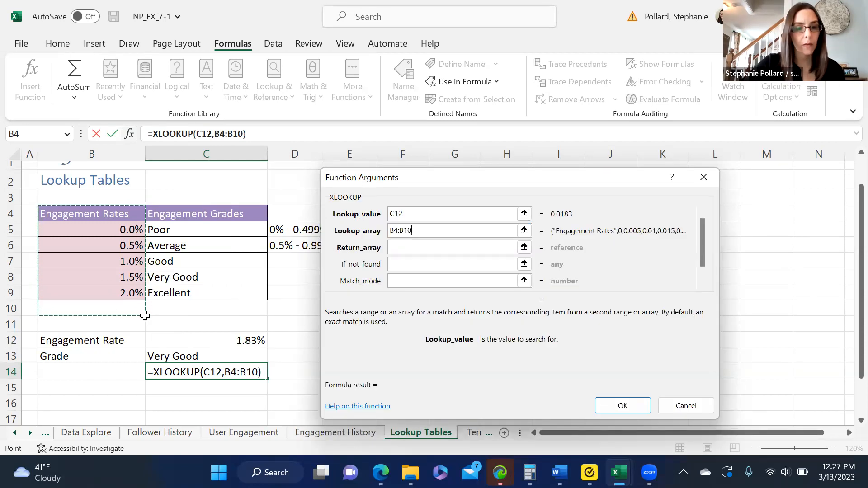
key(BackSpace)
text(9)
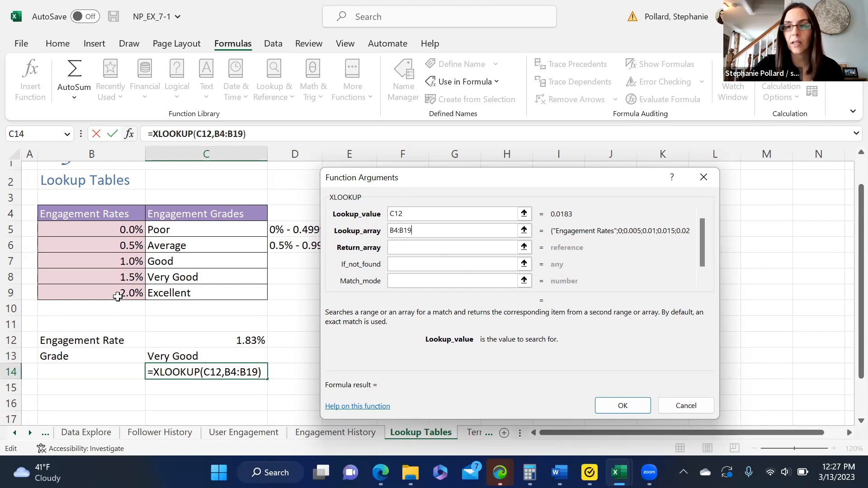
click(424, 247)
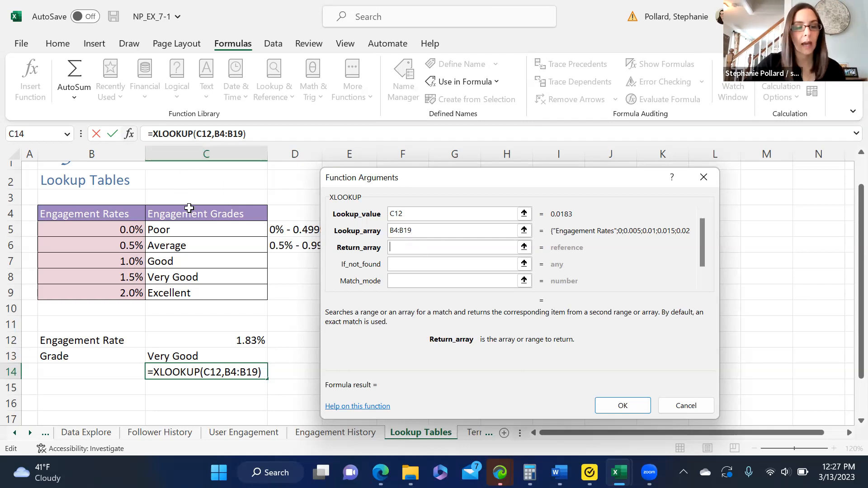
drag(212, 214, 212, 294)
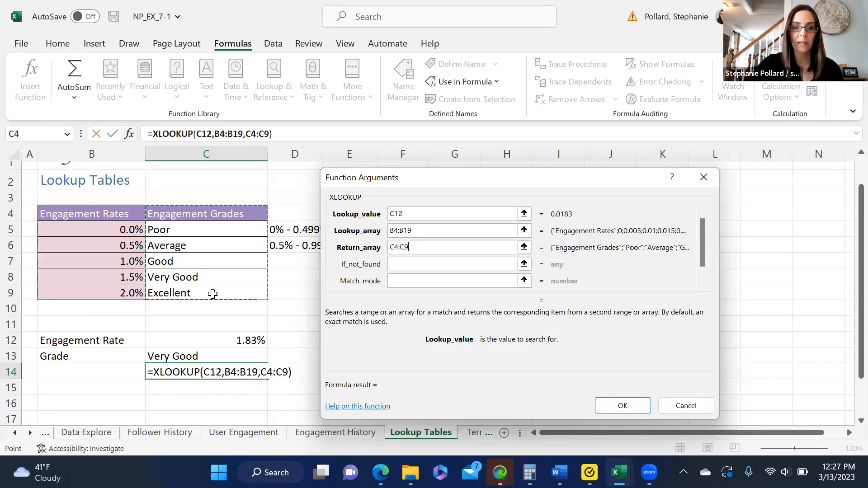
Step: Set the XLOOKUP if-not-found text to "Not Found" and the match mode to -1
click(406, 265)
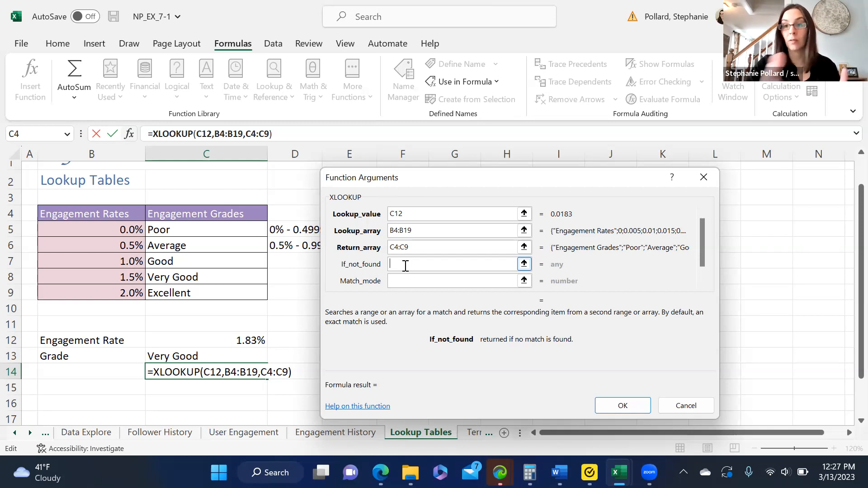
text(Not Found)
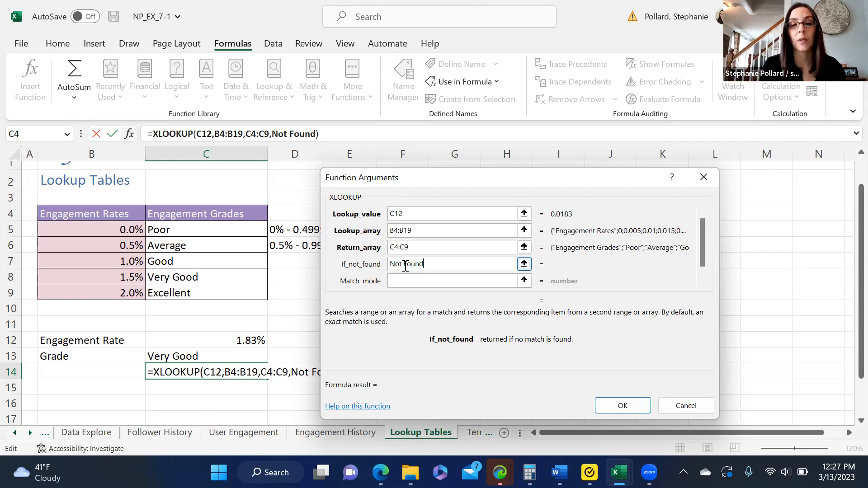
click(426, 280)
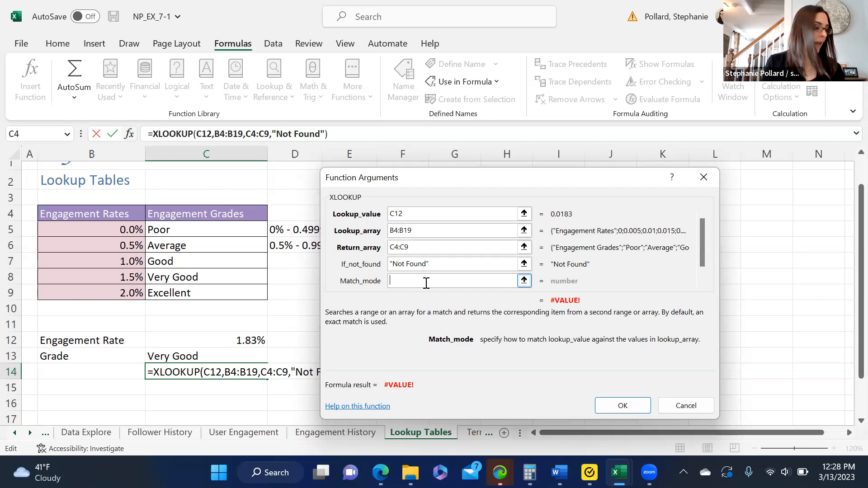
text(-1)
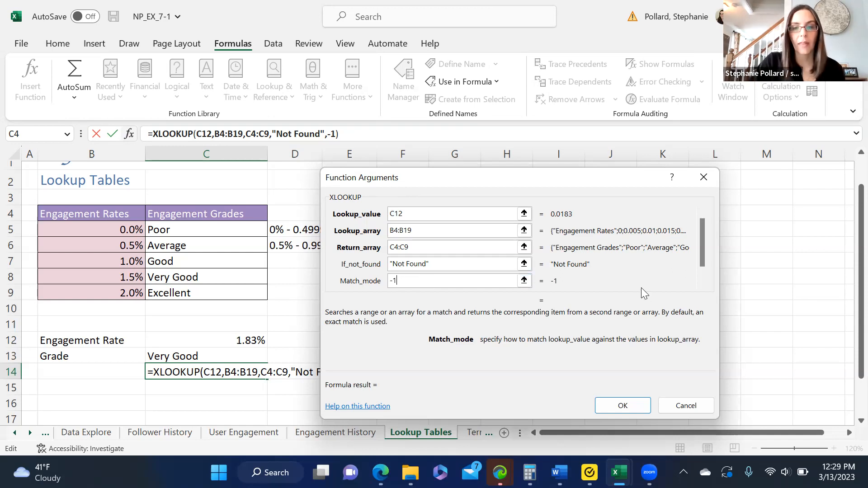
Step: Finish the XLOOKUP in C14 and correct its lookup array to B4:B9
click(620, 407)
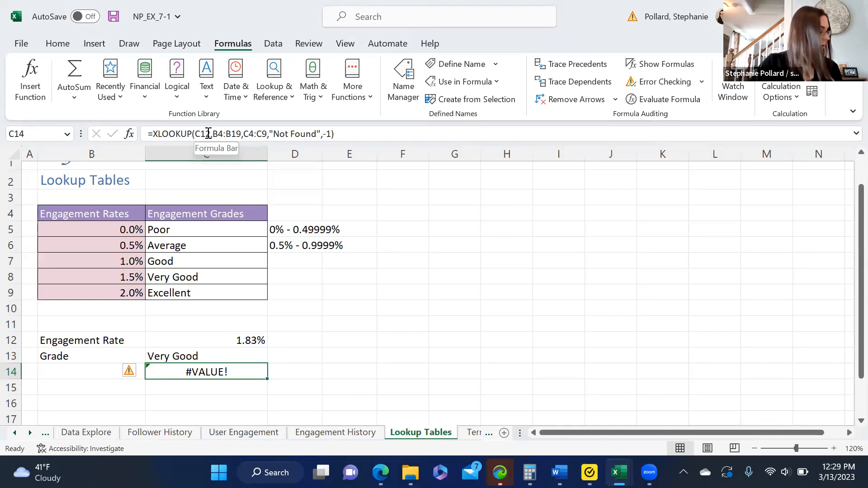
click(238, 134)
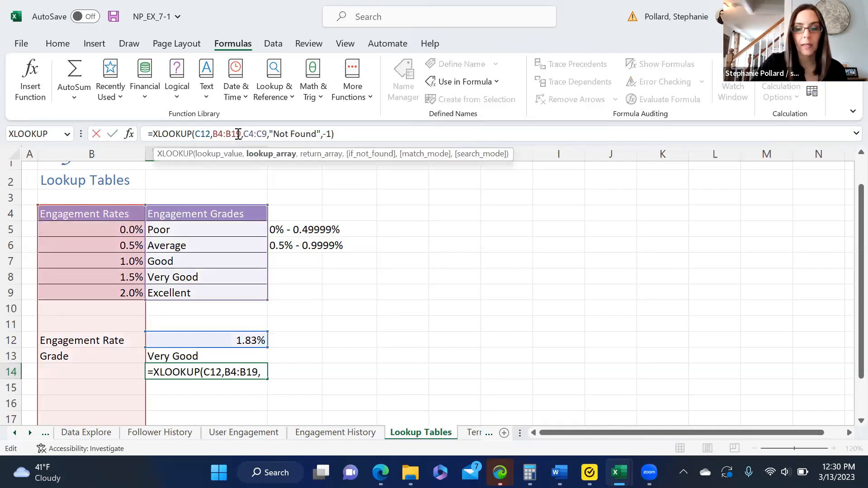
key(BackSpace)
key(Return)
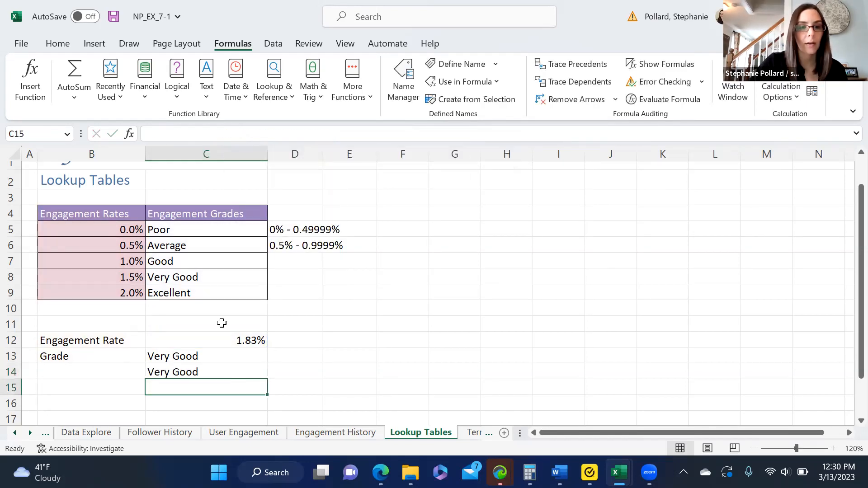
Step: Compare the XLOOKUP formula in C14 with the VLOOKUP formula in C13
click(207, 372)
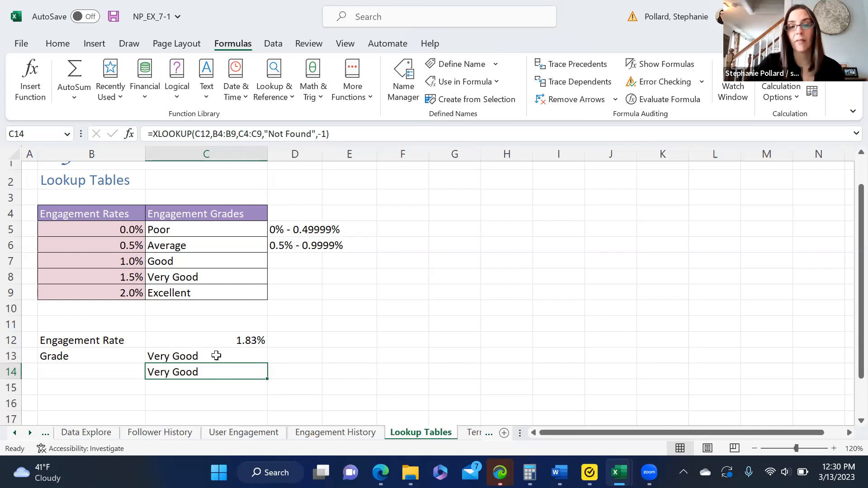
key(Down)
click(217, 355)
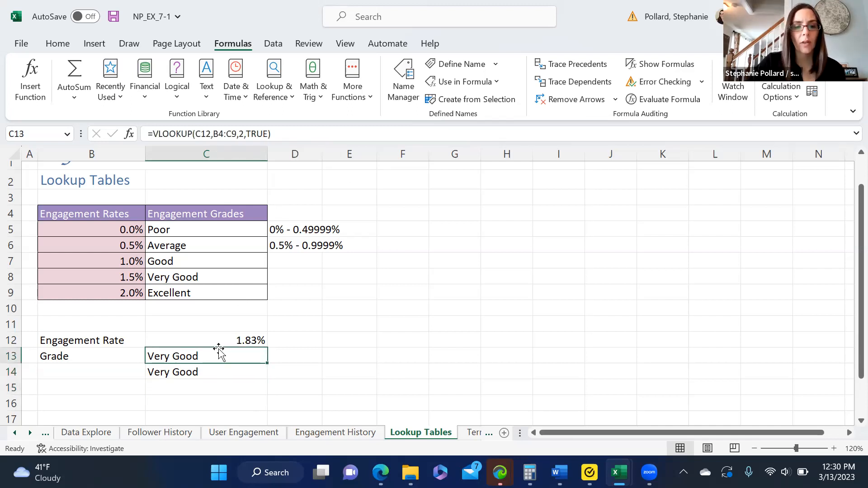
click(218, 371)
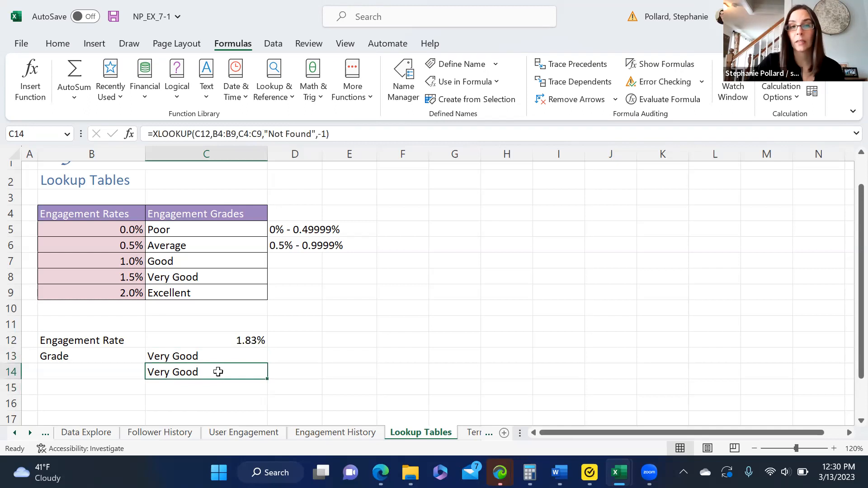